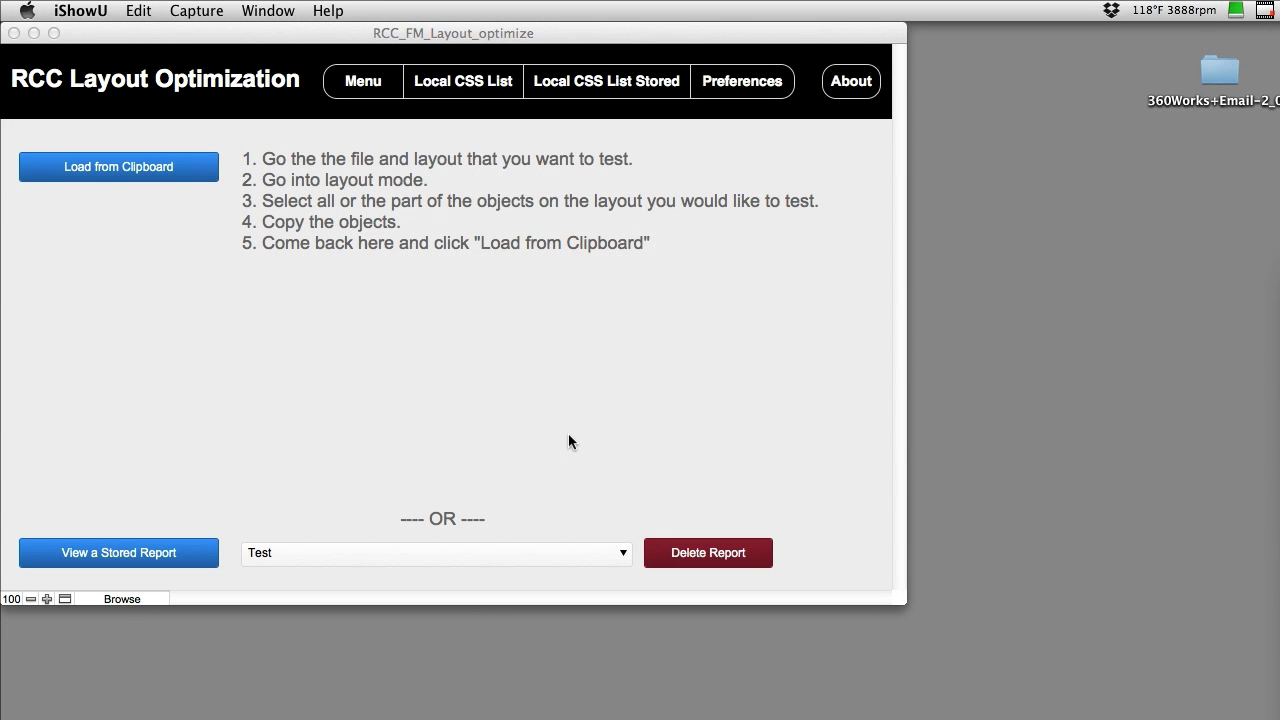
Open Progress Bar Gradient.fmp12 from the desktop and move its window off the RCC_FM_Layout_optimize window.
{"action": "left_click", "coordinate": [490, 34]}
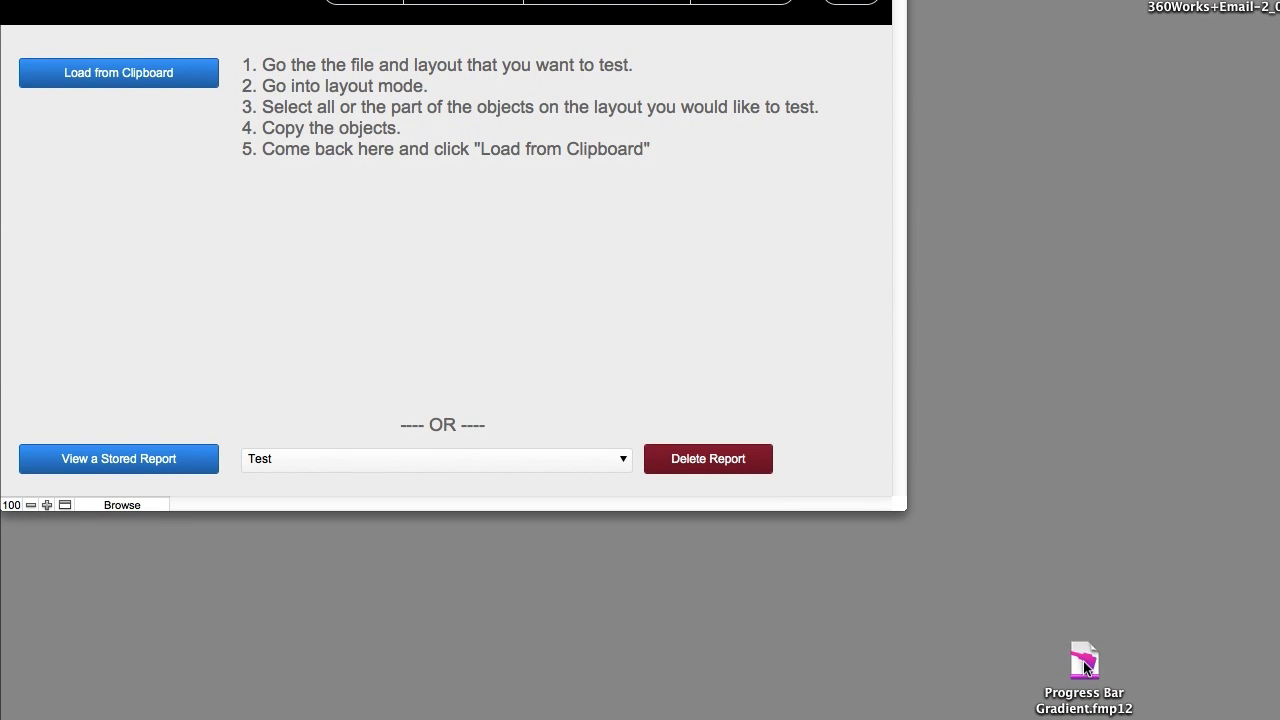
{"action": "left_click_drag", "start_coordinate": [1087, 667], "coordinate": [1078, 622]}
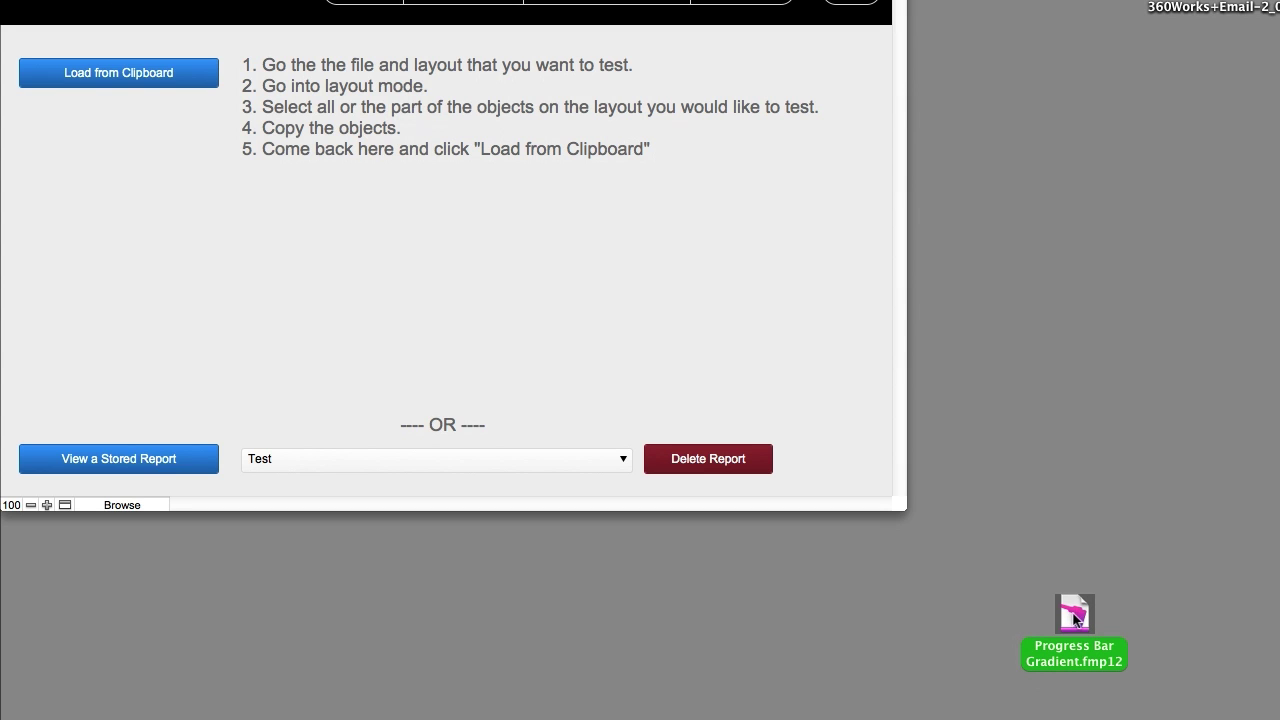
{"action": "double_click", "coordinate": [1069, 619]}
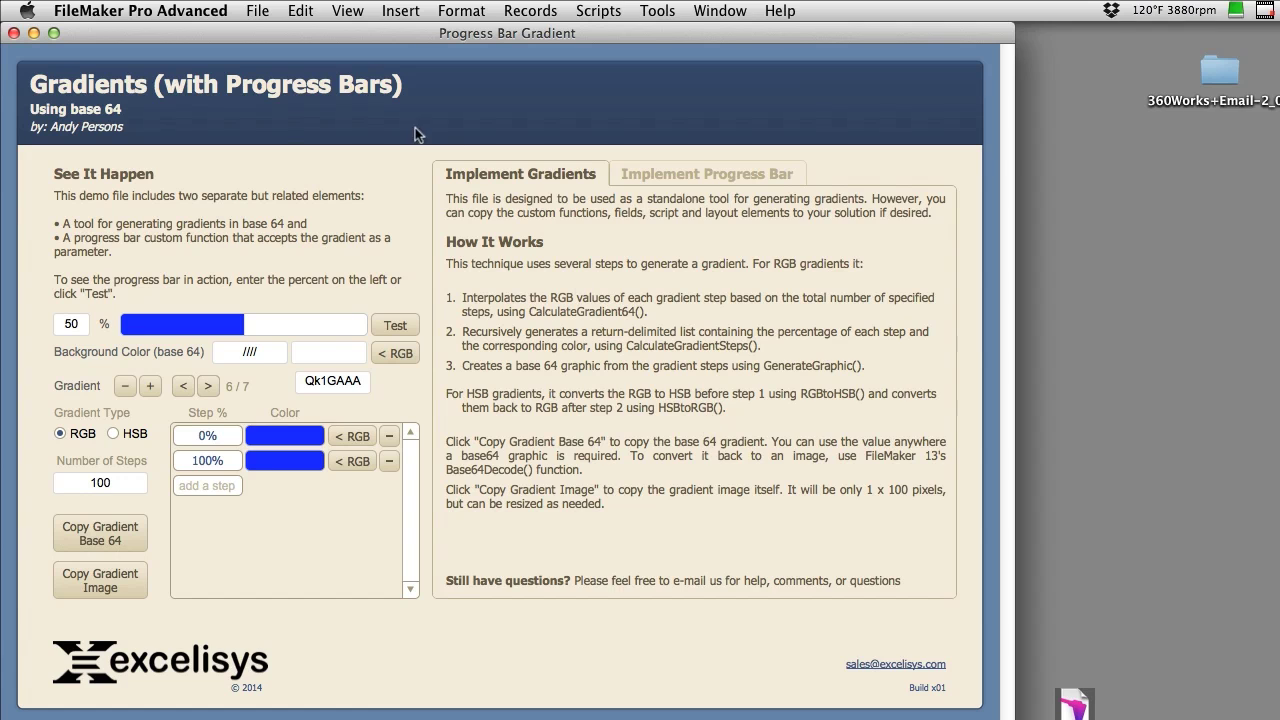
{"action": "left_click_drag", "start_coordinate": [396, 29], "coordinate": [659, 236]}
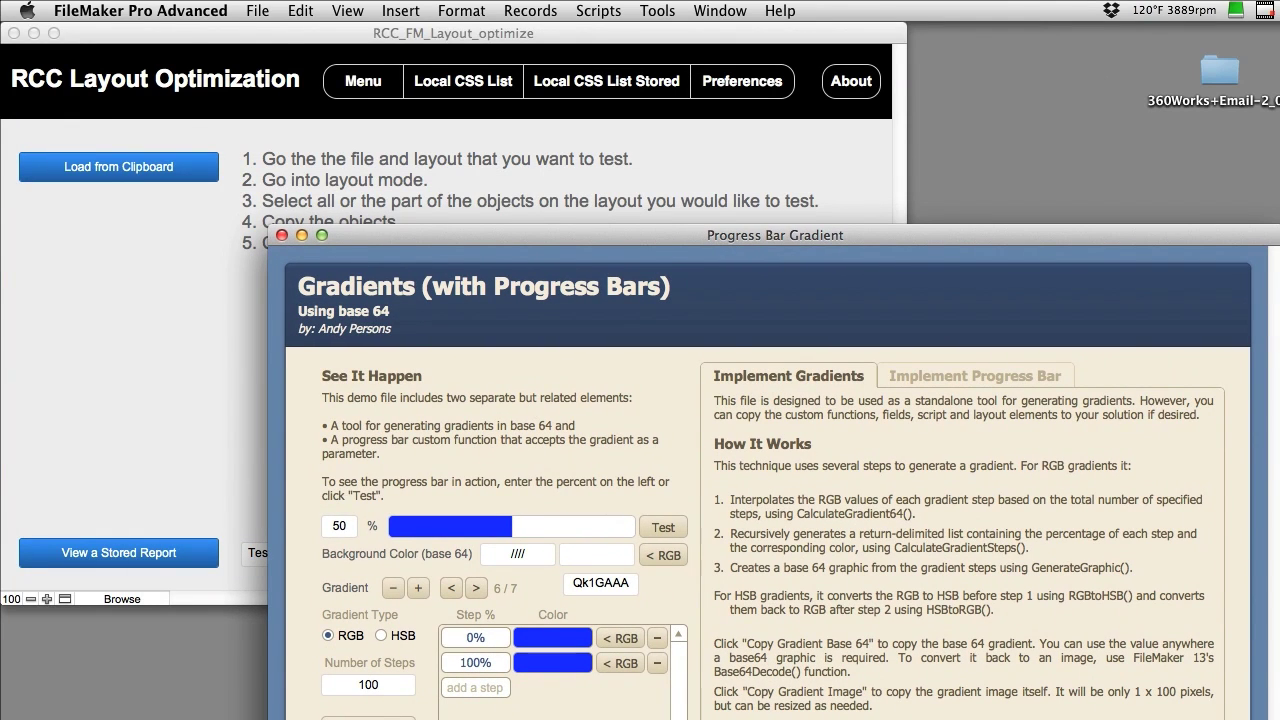
Copy all objects of the gradient layout in Layout mode and close the Progress Bar Gradient window.
{"action": "key", "text": "super+l"}
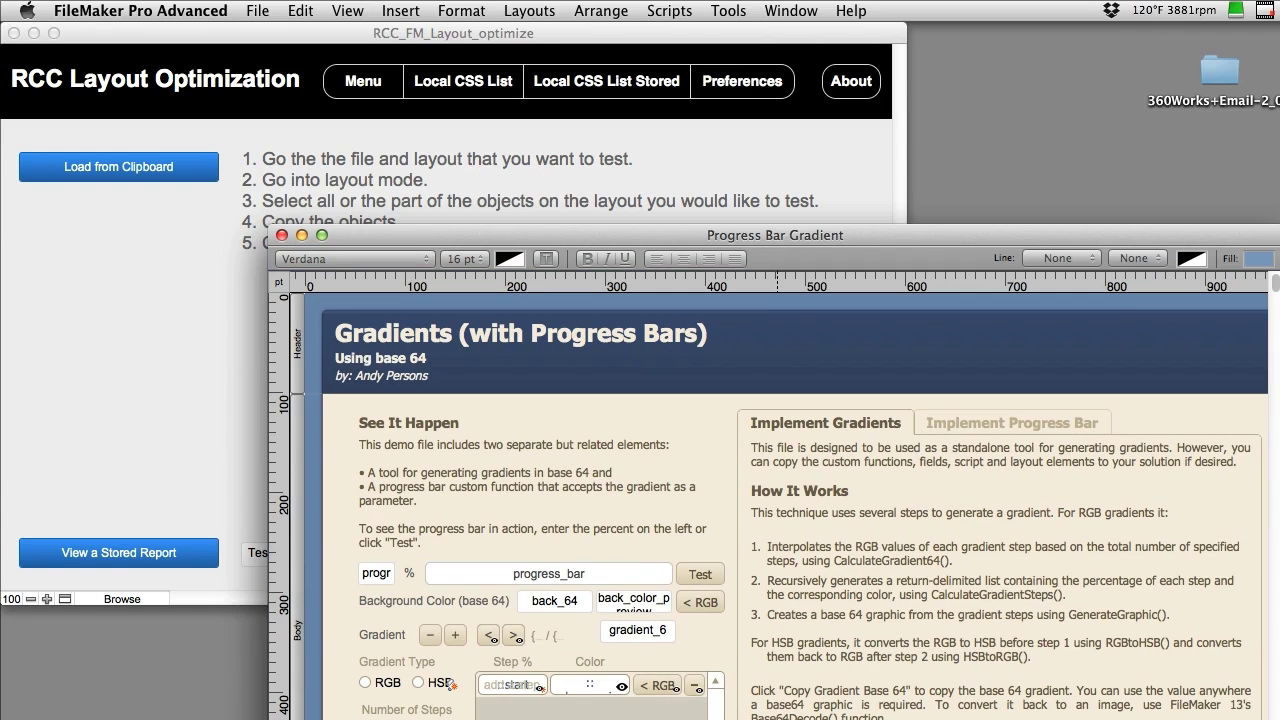
{"action": "key", "text": "super+a"}
{"action": "key", "text": "super+c"}
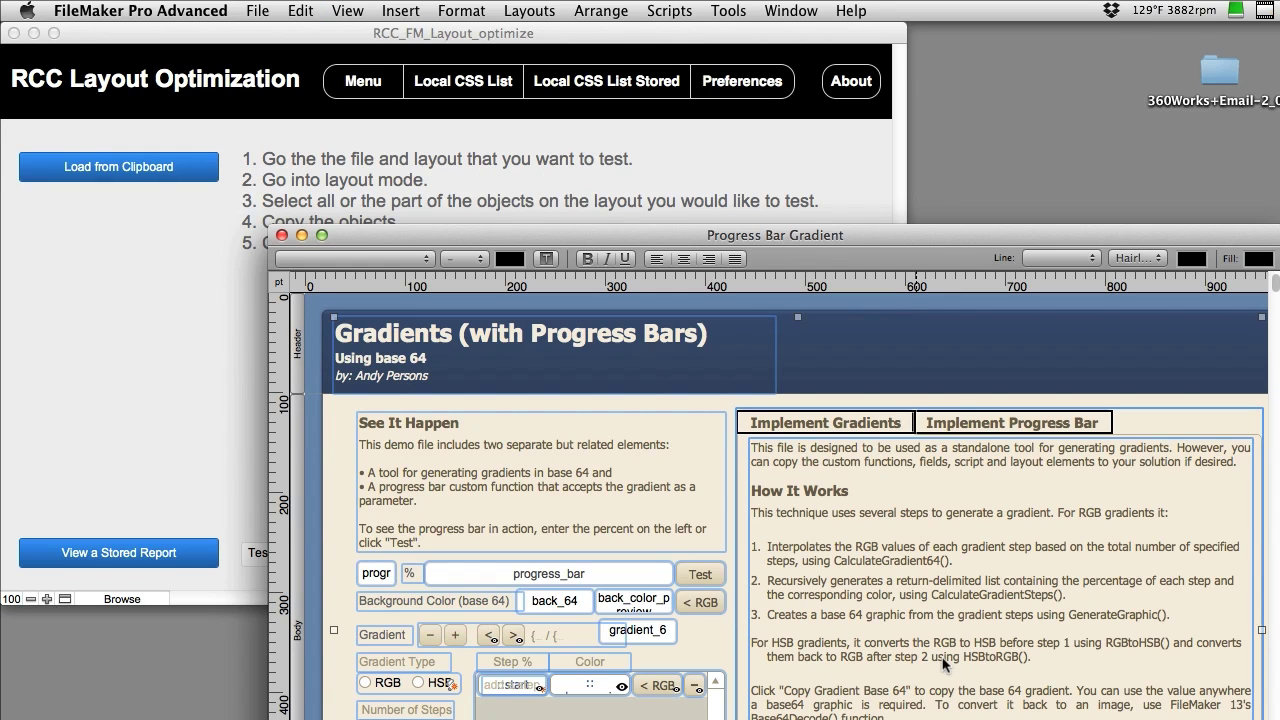
{"action": "key", "text": "super+w"}
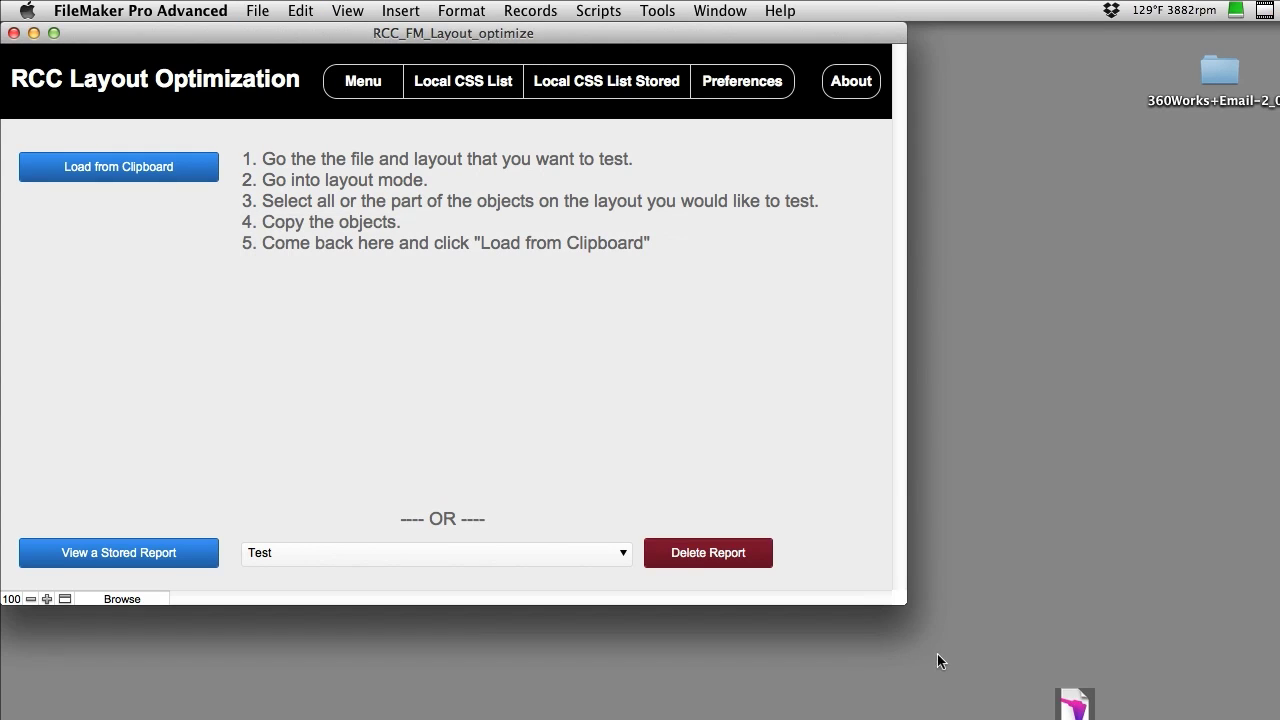
Load the copied layout objects from the clipboard and list all items that have local CSS.
{"action": "left_click", "coordinate": [60, 177]}
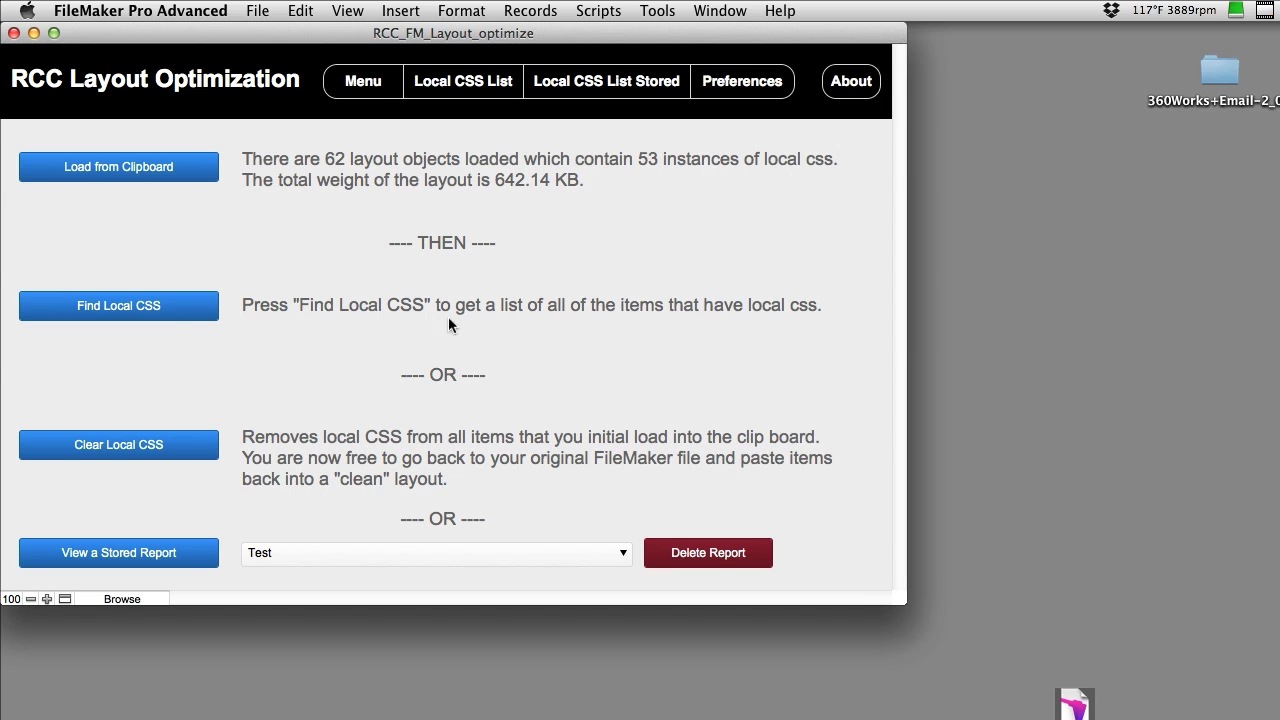
{"action": "left_click", "coordinate": [180, 307]}
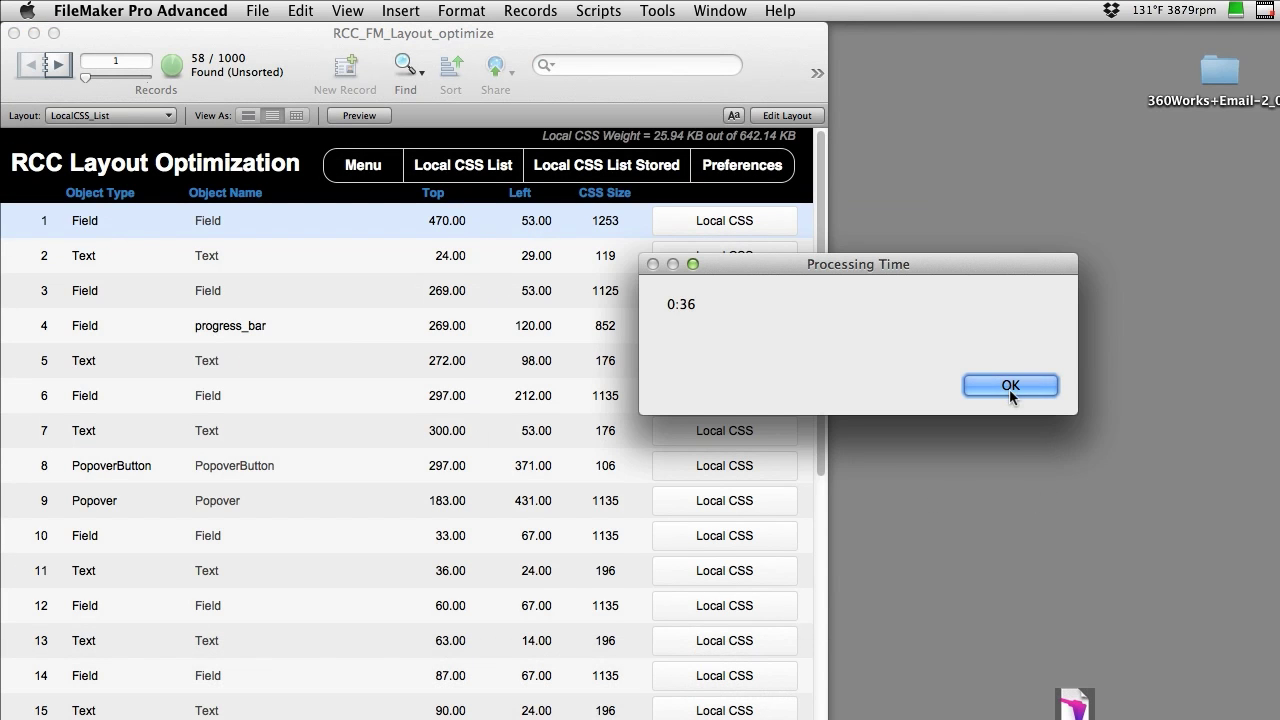
{"action": "left_click", "coordinate": [1010, 386]}
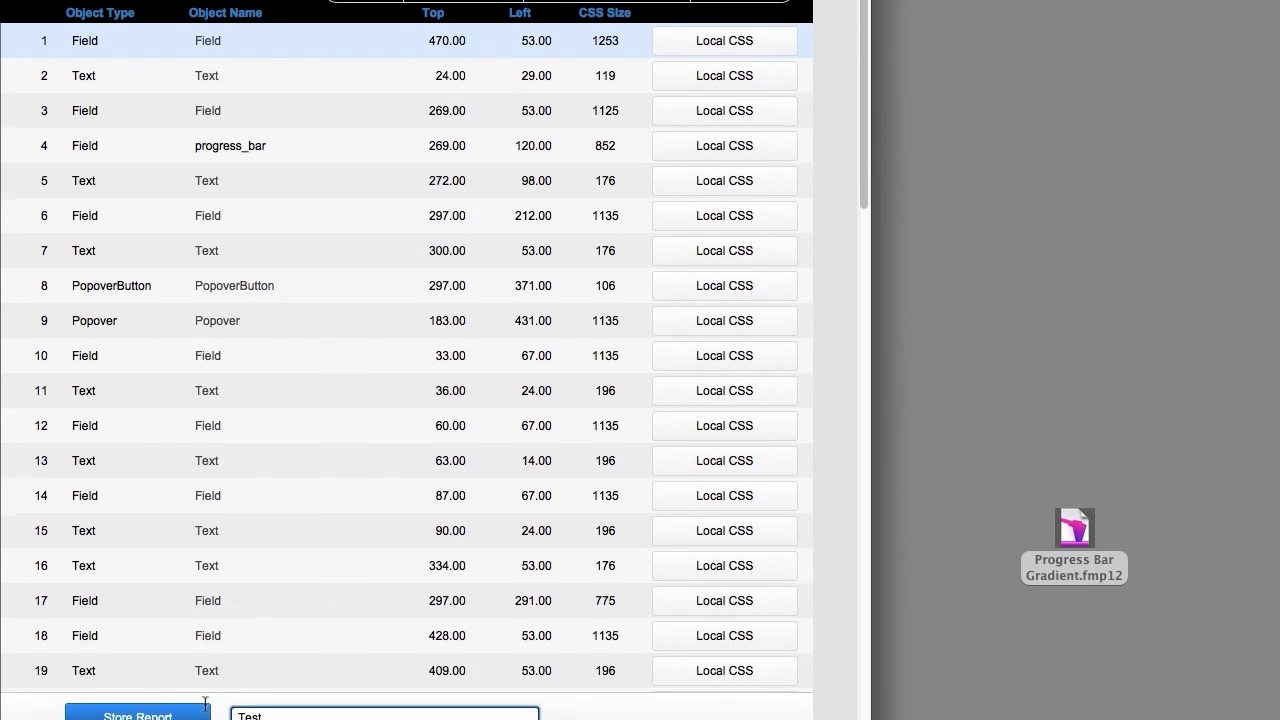
Store the local CSS report under the name "Progress Bar".
{"action": "left_click", "coordinate": [234, 670]}
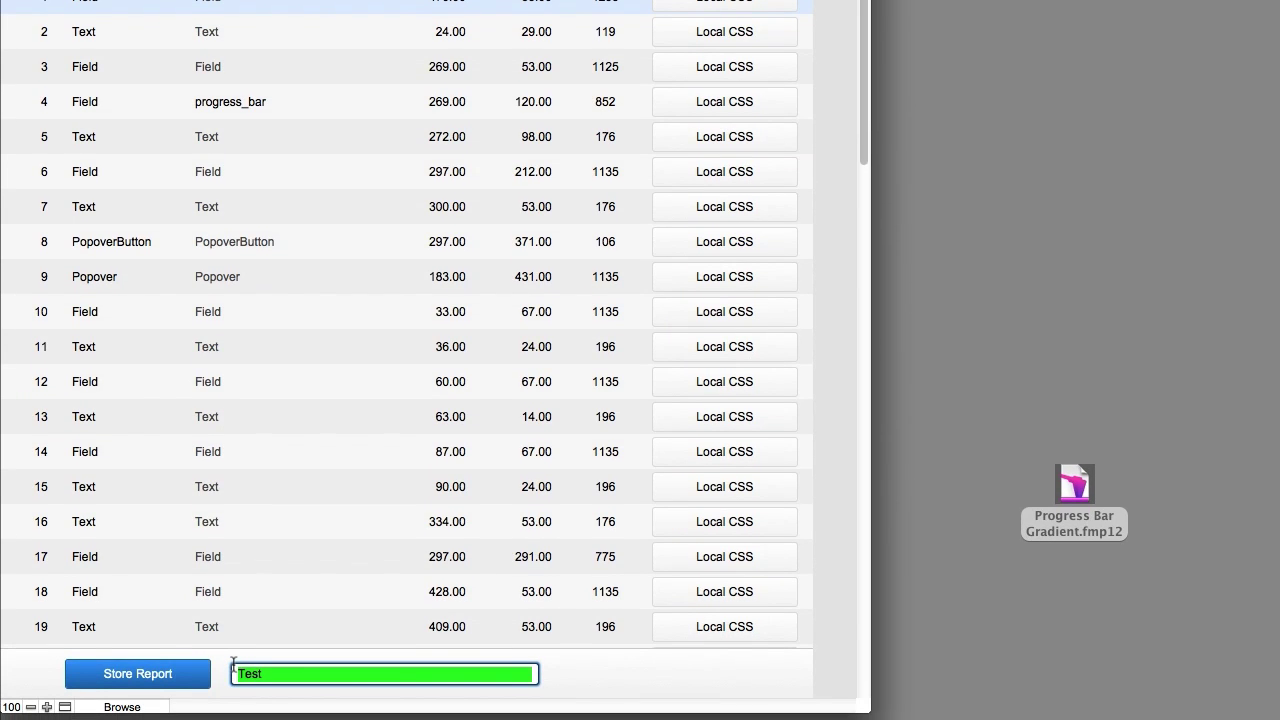
{"action": "type", "text": "Progre"}
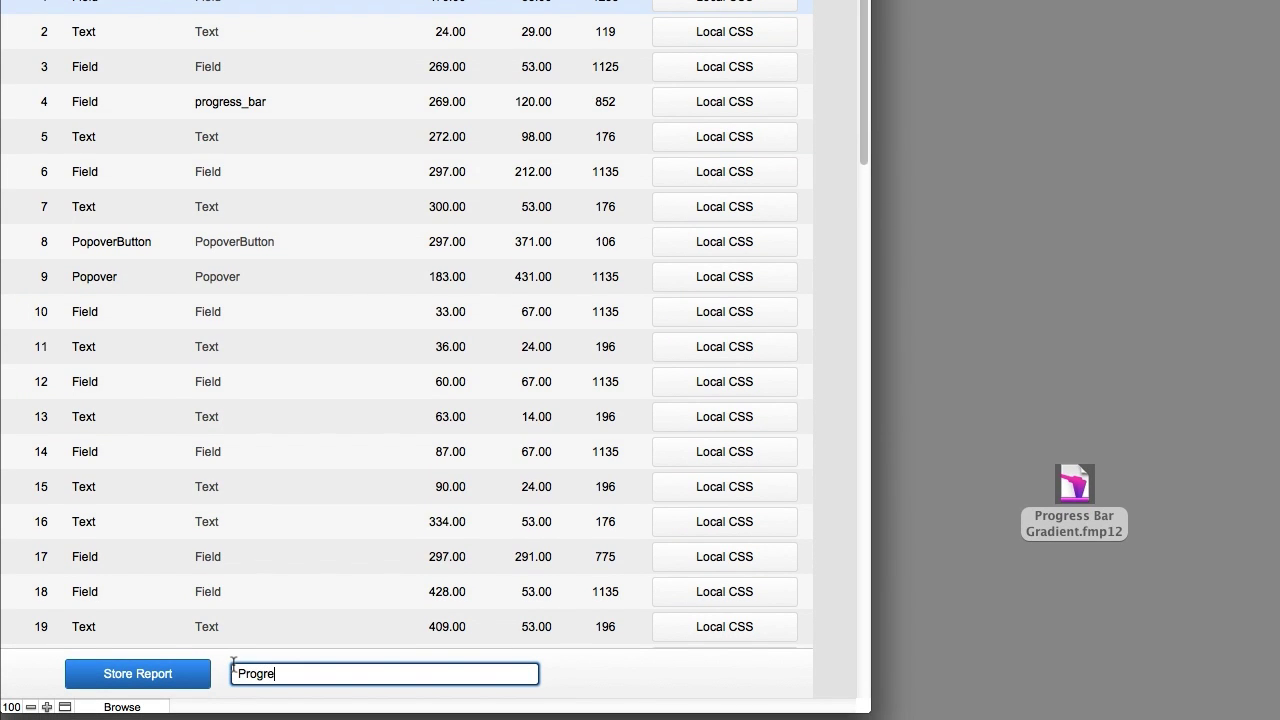
{"action": "type", "text": "ss Bar"}
{"action": "left_click", "coordinate": [93, 676]}
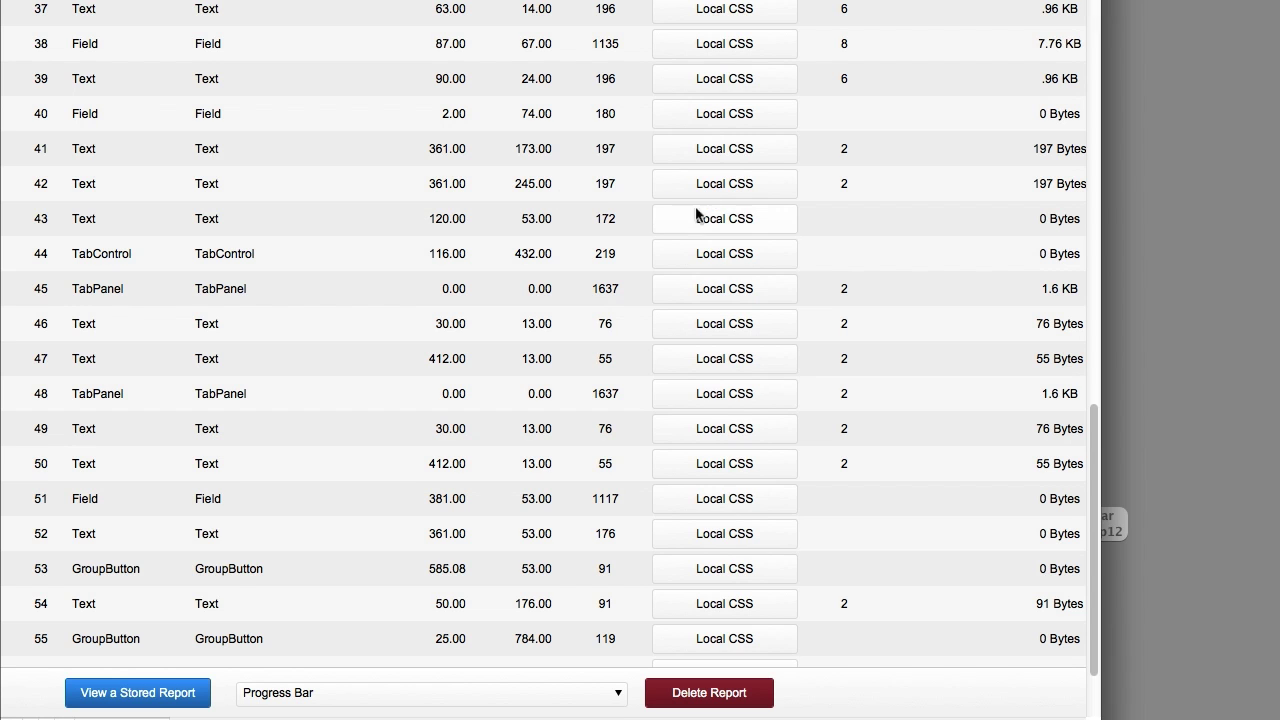
Name the duplicates for comparison in the stored report and review the named duplicates down the list.
{"action": "scroll", "coordinate": [895, 236], "scroll_direction": "up", "scroll_amount": 3}
{"action": "scroll", "coordinate": [893, 240], "scroll_direction": "up", "scroll_amount": 15}
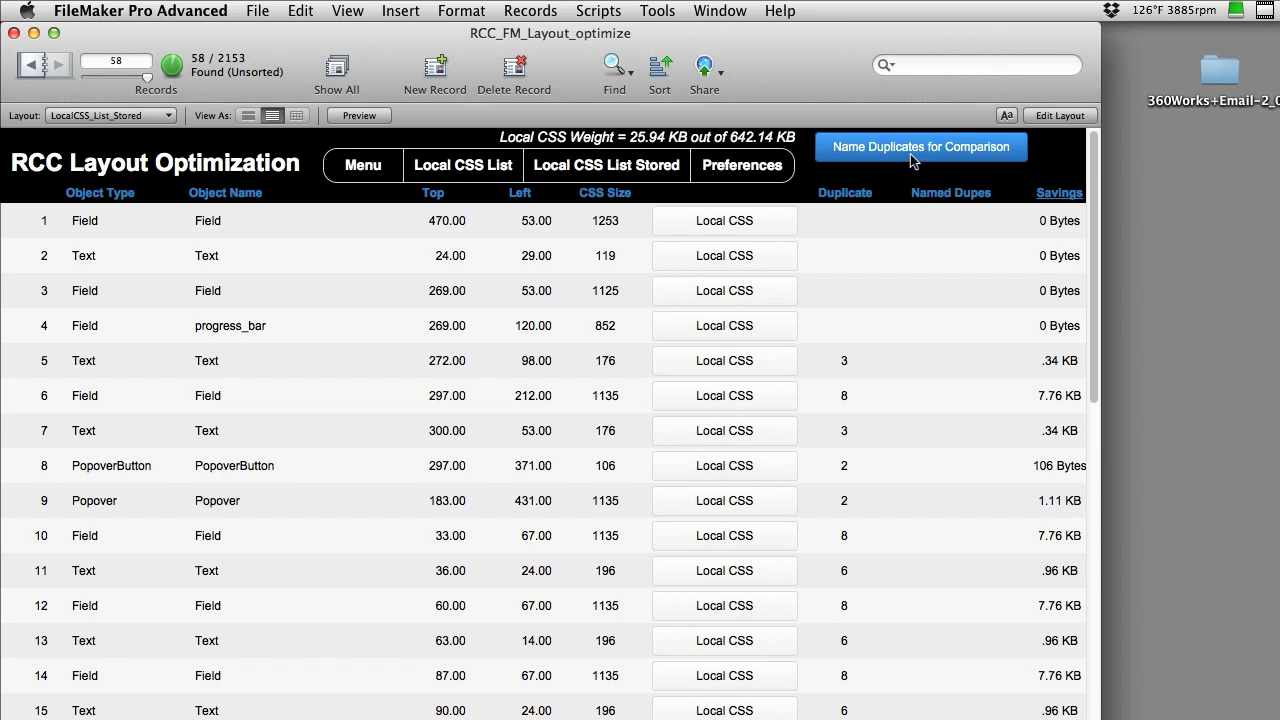
{"action": "left_click", "coordinate": [910, 154]}
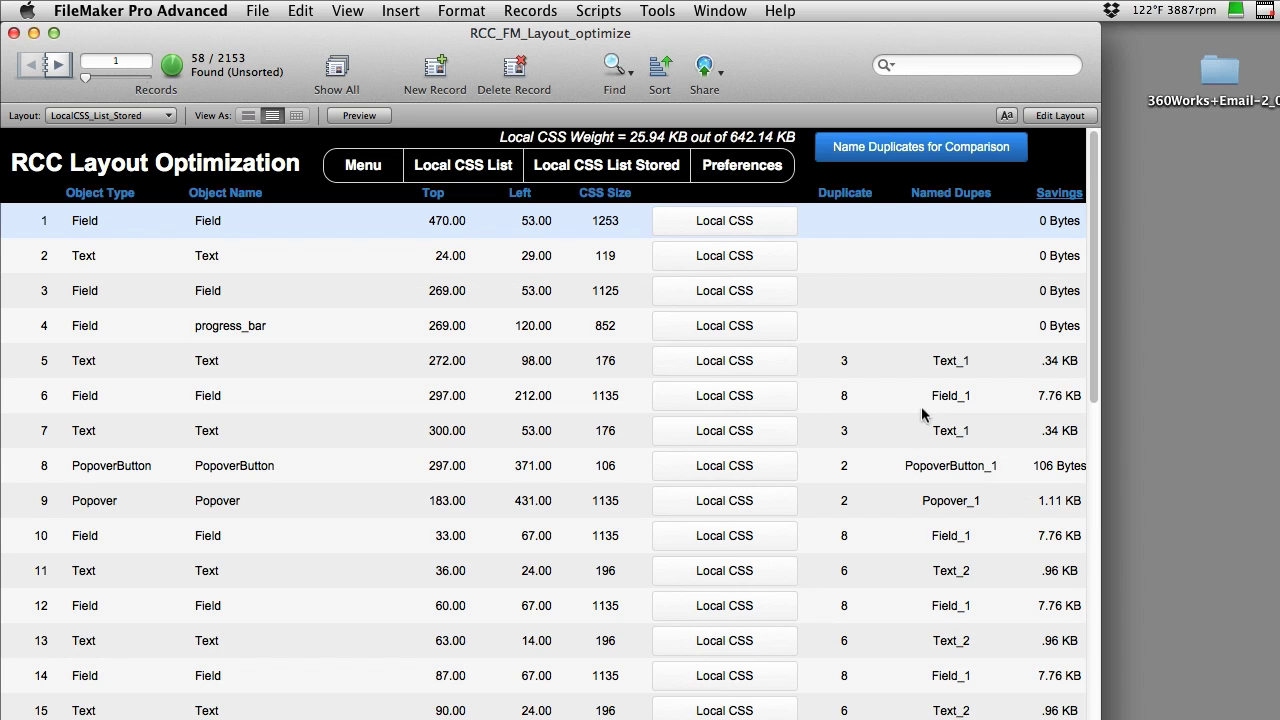
{"action": "scroll", "coordinate": [863, 545], "scroll_direction": "down", "scroll_amount": 5}
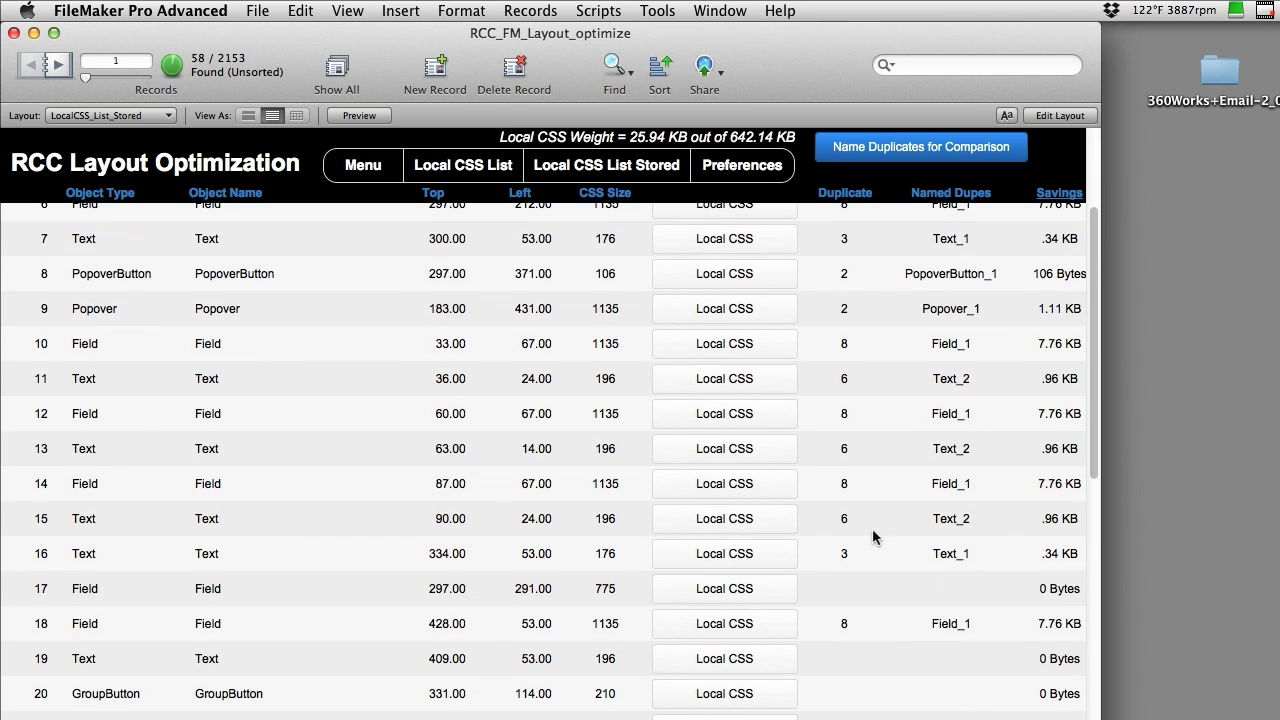
{"action": "scroll", "coordinate": [872, 528], "scroll_direction": "down", "scroll_amount": 15}
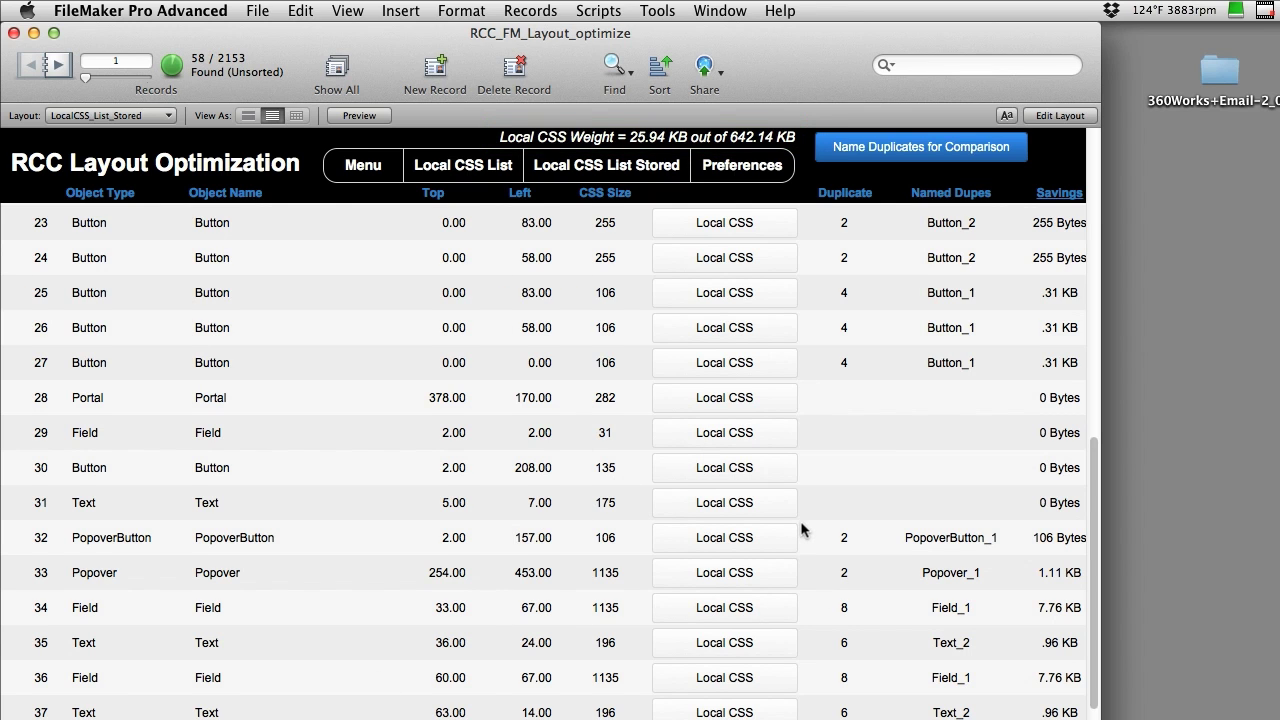
{"action": "scroll", "coordinate": [803, 528], "scroll_direction": "down", "scroll_amount": 5}
{"action": "scroll", "coordinate": [803, 528], "scroll_direction": "down", "scroll_amount": 4}
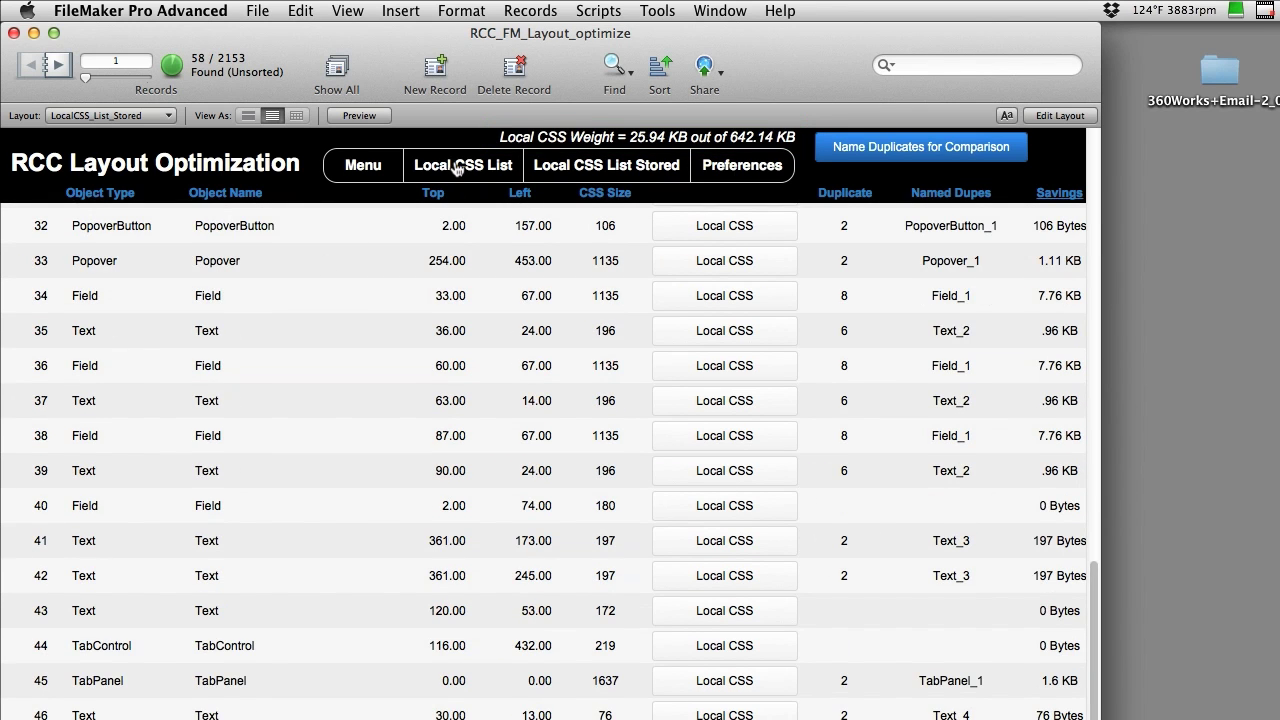
Return the optimizer to its main menu and copy all objects of the Content layout in Progress Bar Gradient.
{"action": "left_click", "coordinate": [356, 166]}
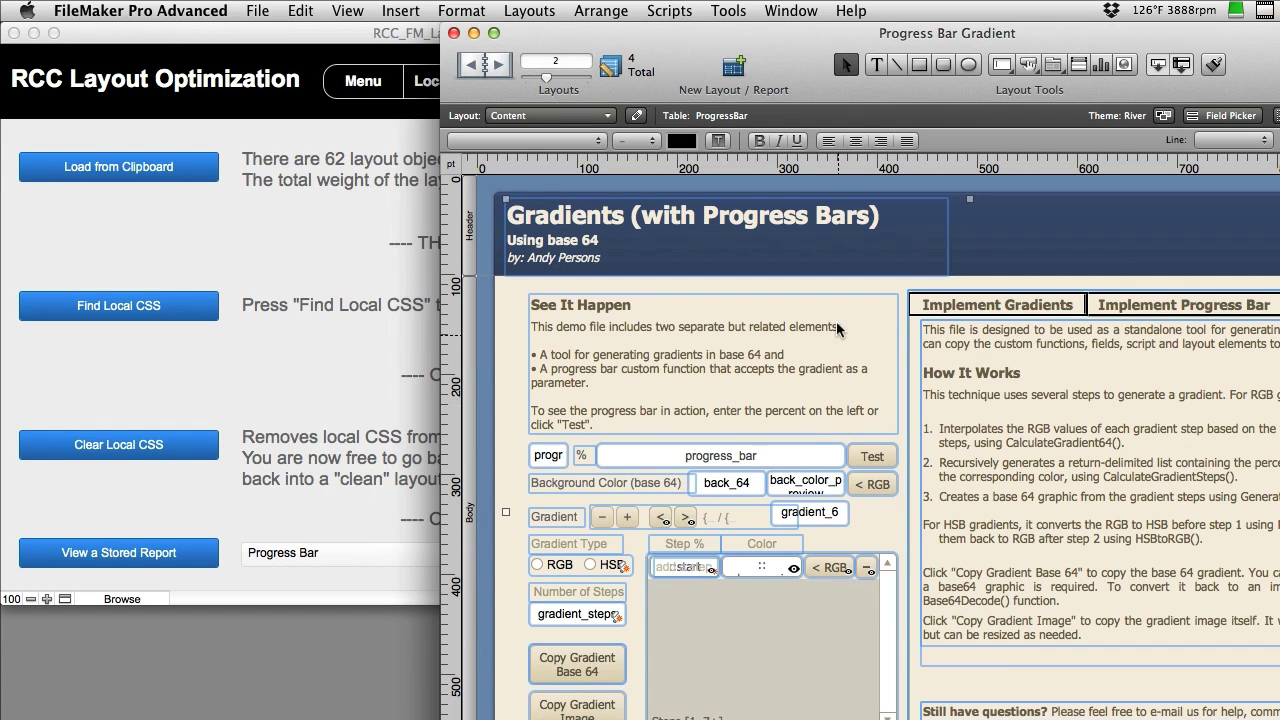
{"action": "key", "text": "super+a"}
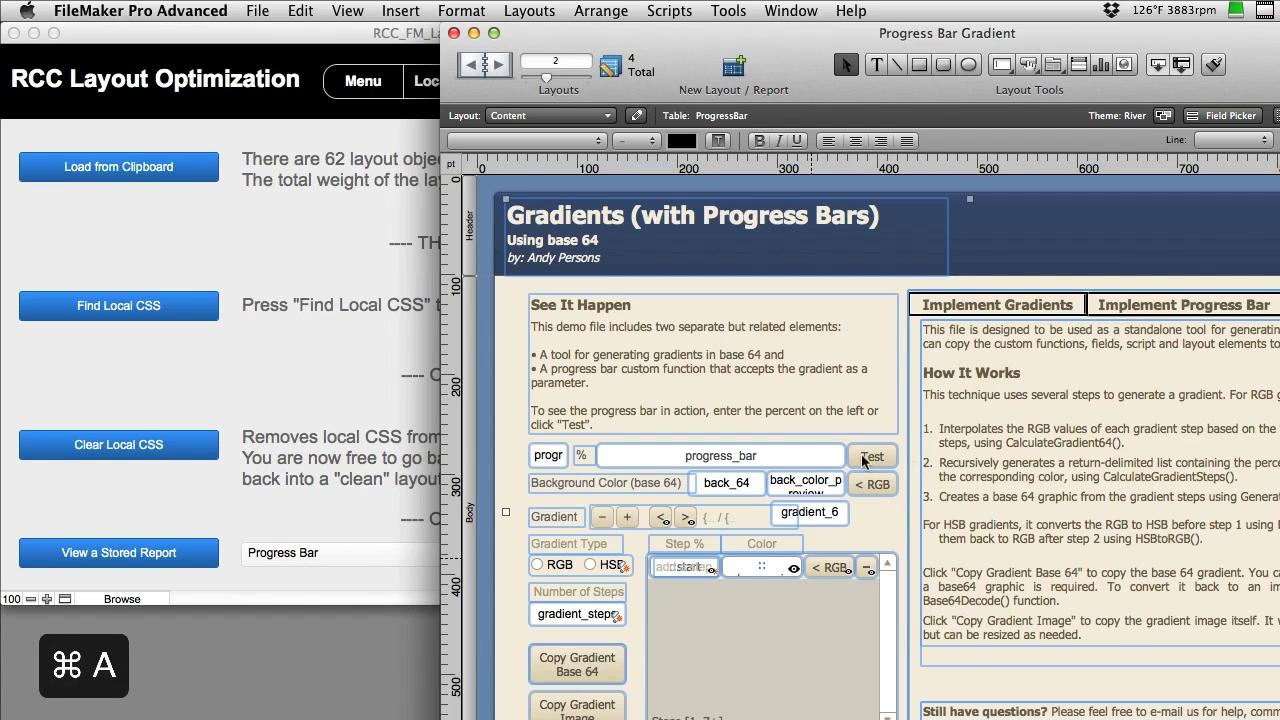
{"action": "key", "text": "super+c"}
Duplicate the Content layout and delete all objects from the copy, including the panel control's contents.
{"action": "left_click", "coordinate": [551, 18]}
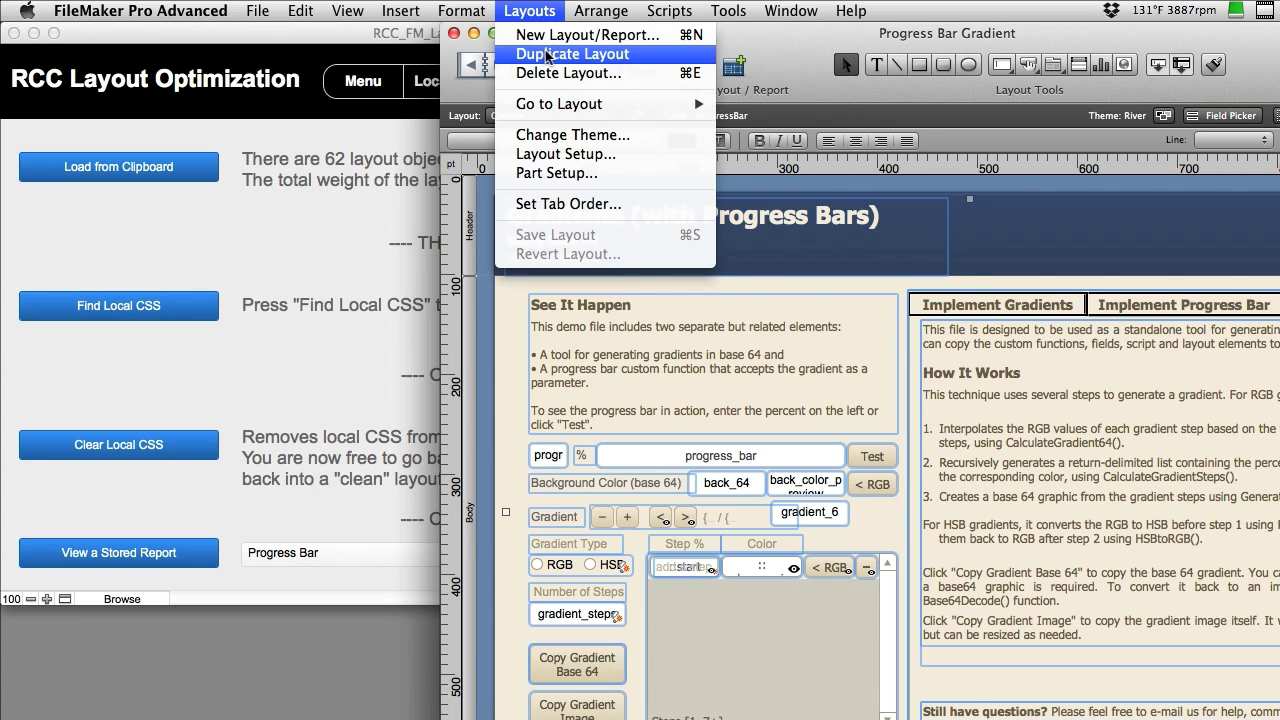
{"action": "left_click", "coordinate": [548, 55]}
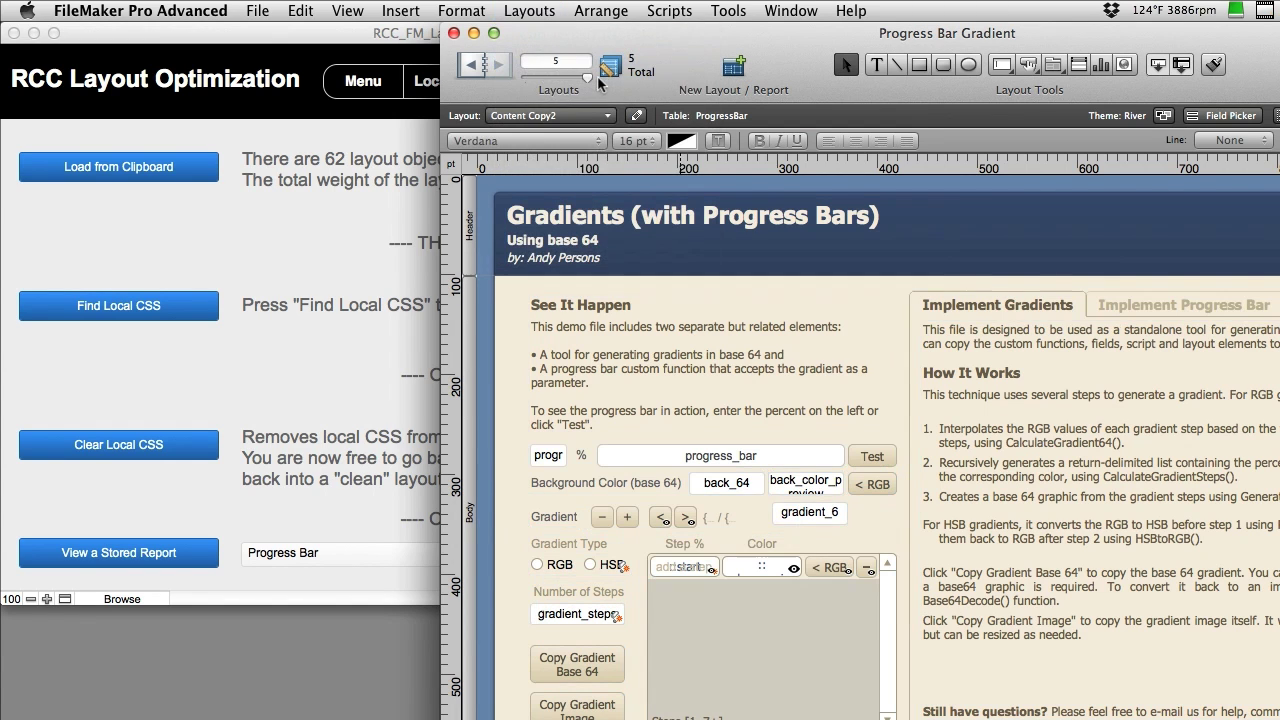
{"action": "key", "text": "super+a"}
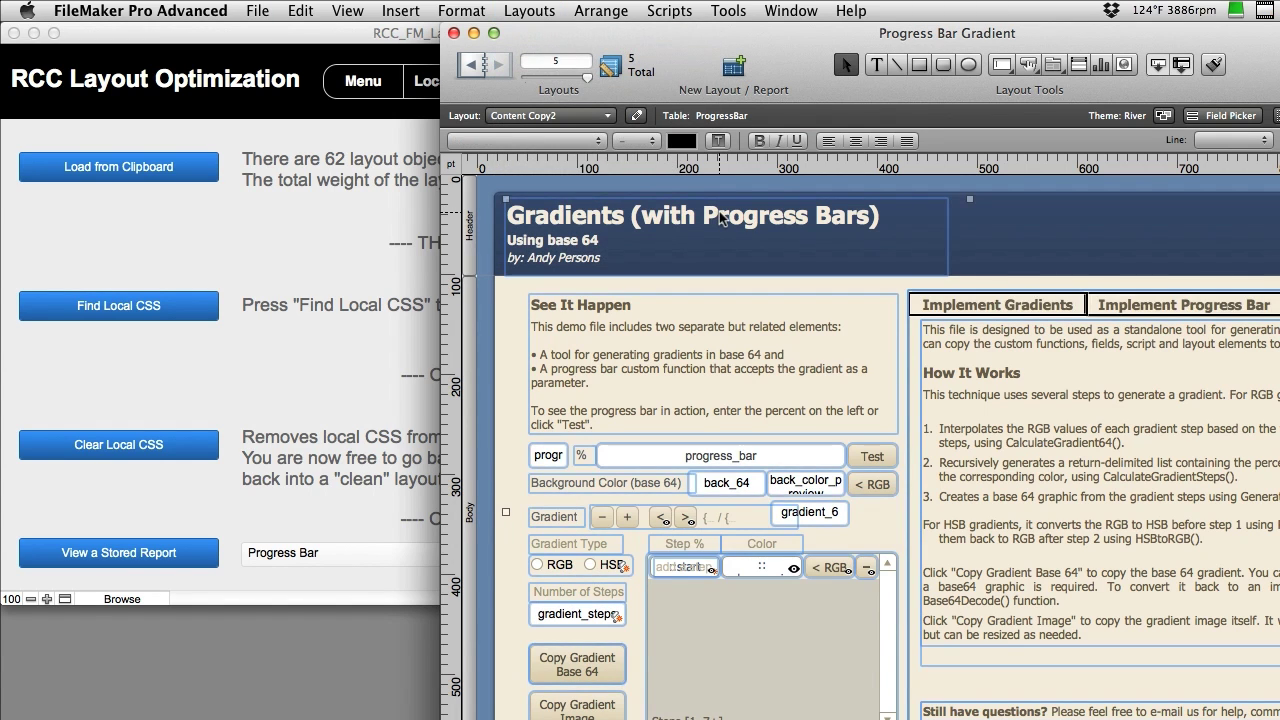
{"action": "key", "text": "Delete"}
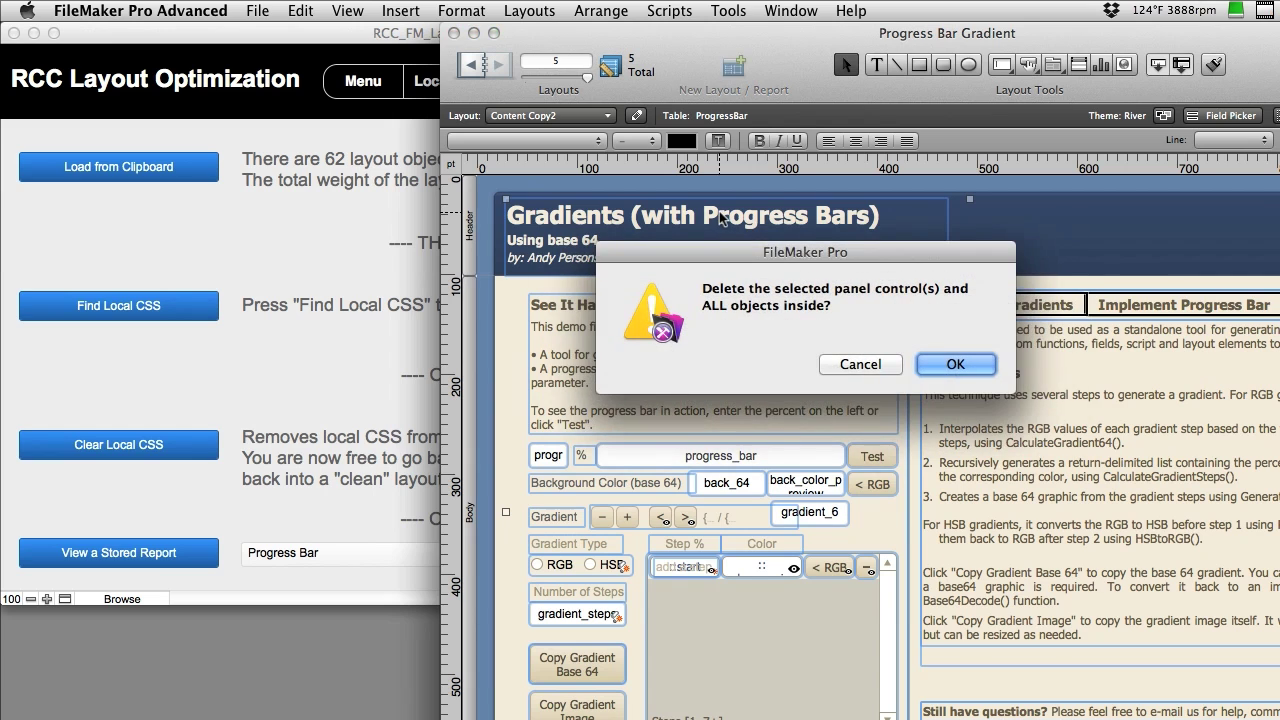
{"action": "left_click", "coordinate": [950, 365]}
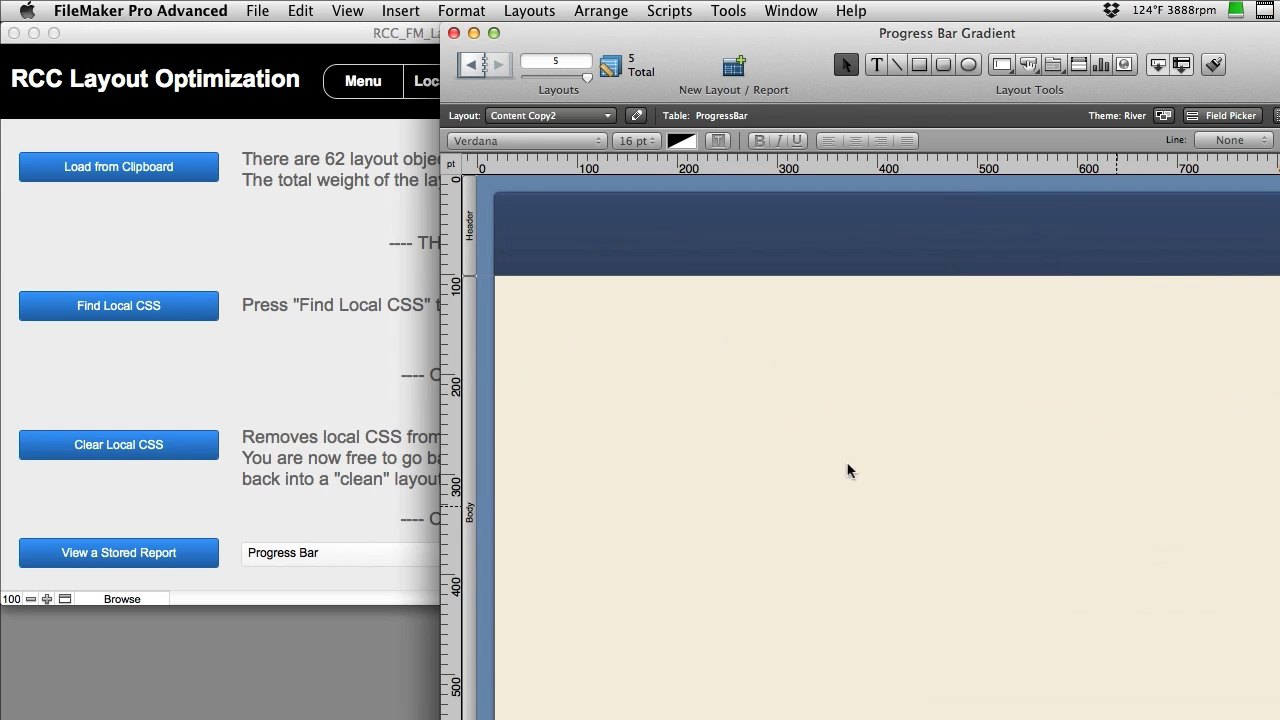
Load the copied objects into the RCC Layout Optimization file and clear their local CSS.
{"action": "left_click", "coordinate": [282, 244]}
{"action": "left_click", "coordinate": [161, 166]}
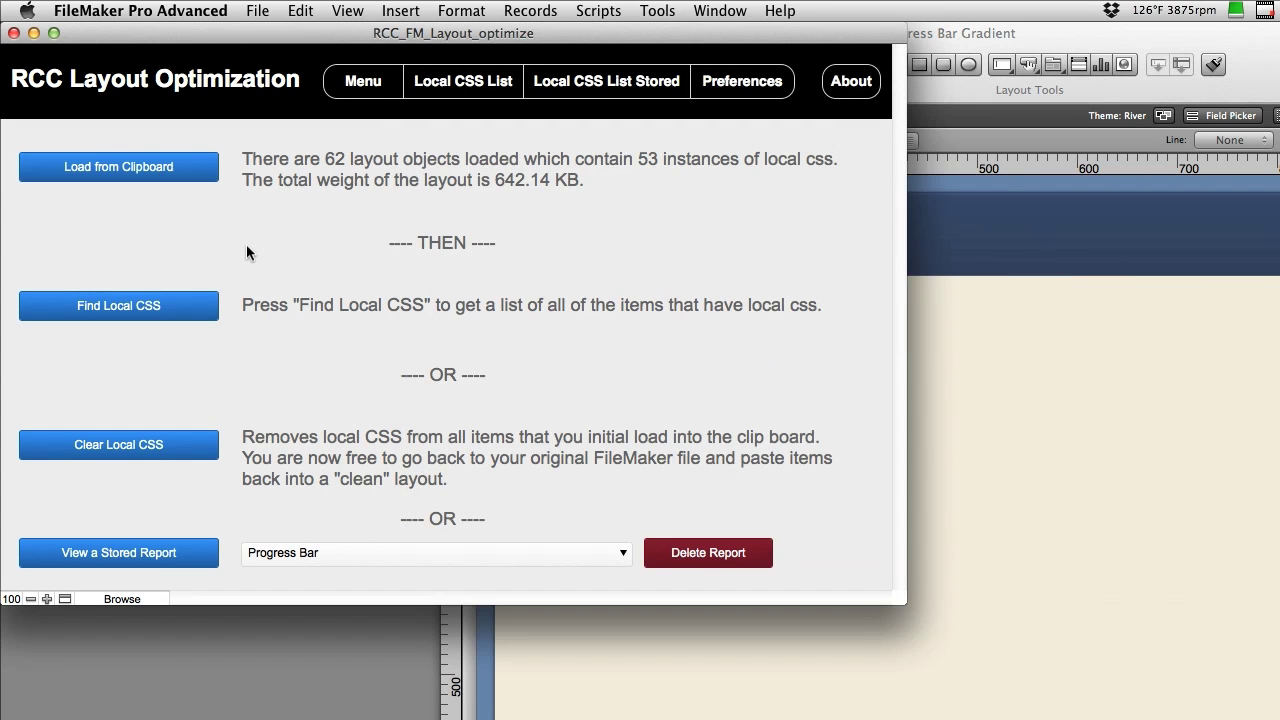
{"action": "left_click", "coordinate": [167, 447]}
Paste the cleaned objects into the emptied duplicate layout and nudge them slightly left.
{"action": "left_click", "coordinate": [1036, 430]}
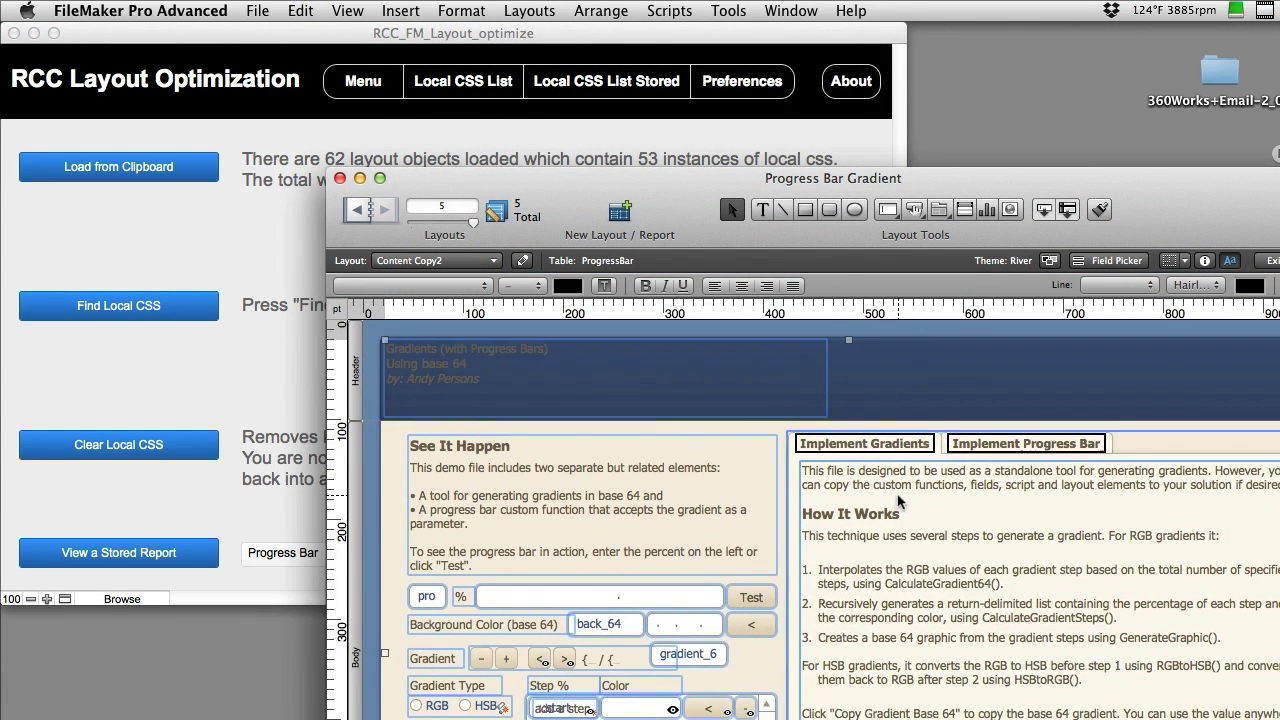
{"action": "key", "text": "Left"}
{"action": "key", "text": "Left"}
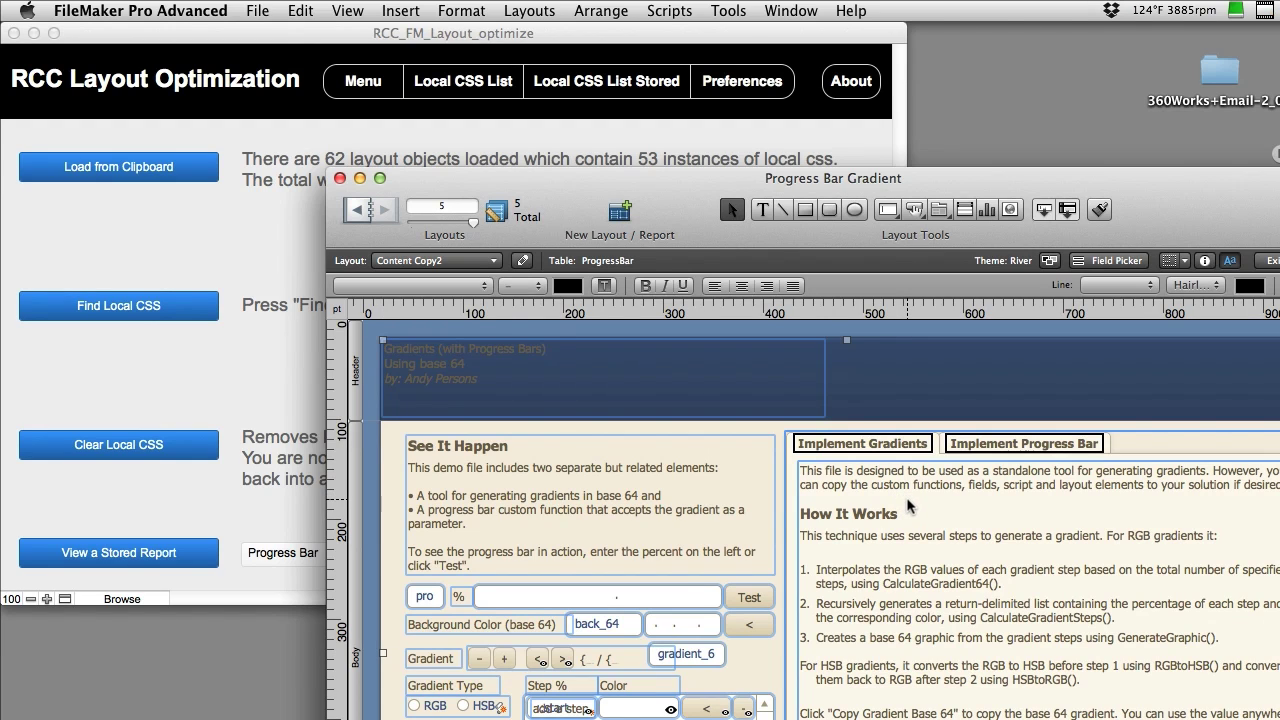
Open a second Progress Bar Gradient window and switch it to the original Content layout.
{"action": "left_click", "coordinate": [791, 10]}
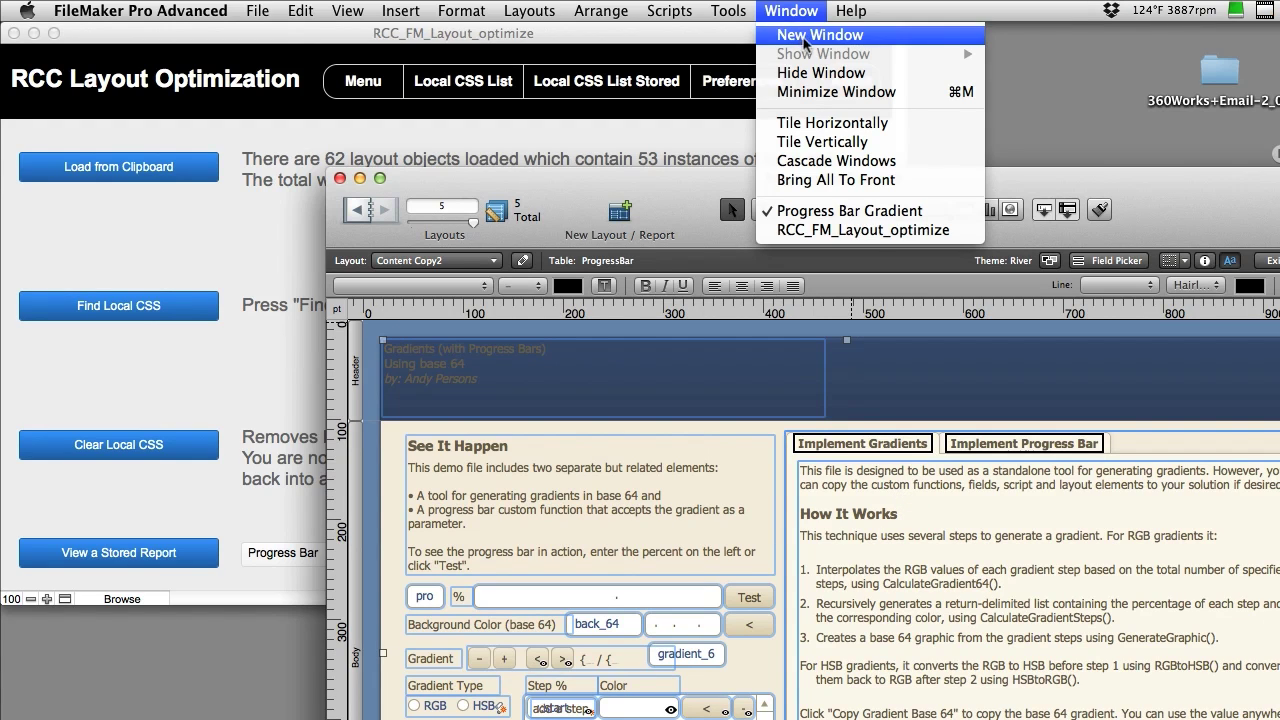
{"action": "left_click", "coordinate": [799, 34]}
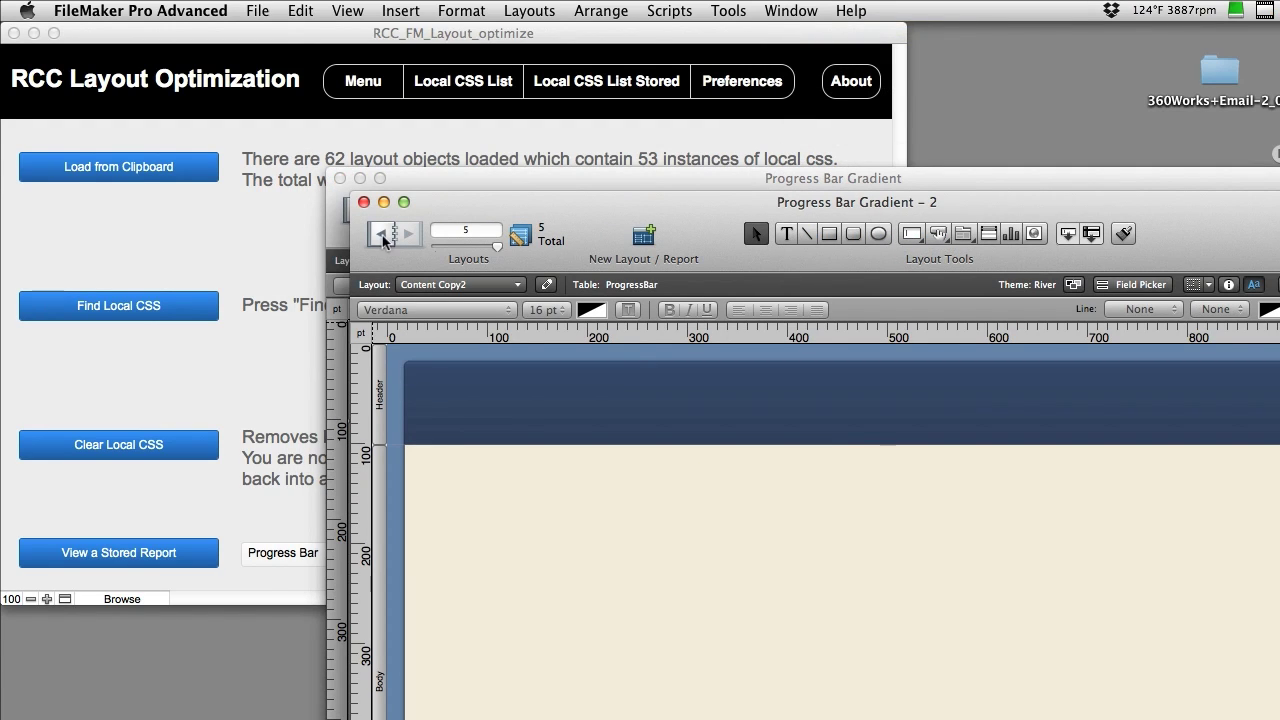
{"action": "left_click", "coordinate": [382, 236]}
{"action": "left_click", "coordinate": [382, 236]}
{"action": "left_click", "coordinate": [382, 236]}
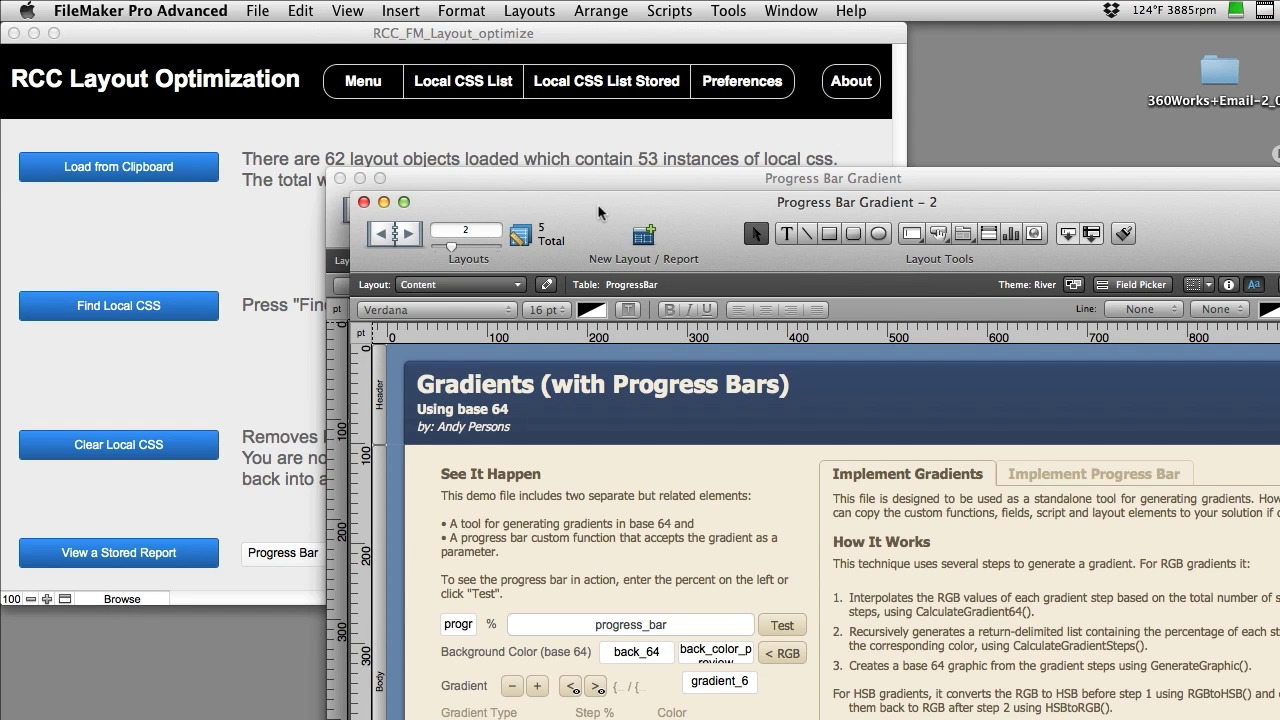
Arrange the two Progress Bar Gradient windows so the original and cleaned layouts can be compared.
{"action": "left_click_drag", "start_coordinate": [598, 206], "coordinate": [904, 172]}
{"action": "left_click_drag", "start_coordinate": [535, 195], "coordinate": [325, 173]}
{"action": "left_click_drag", "start_coordinate": [1183, 170], "coordinate": [1015, 99]}
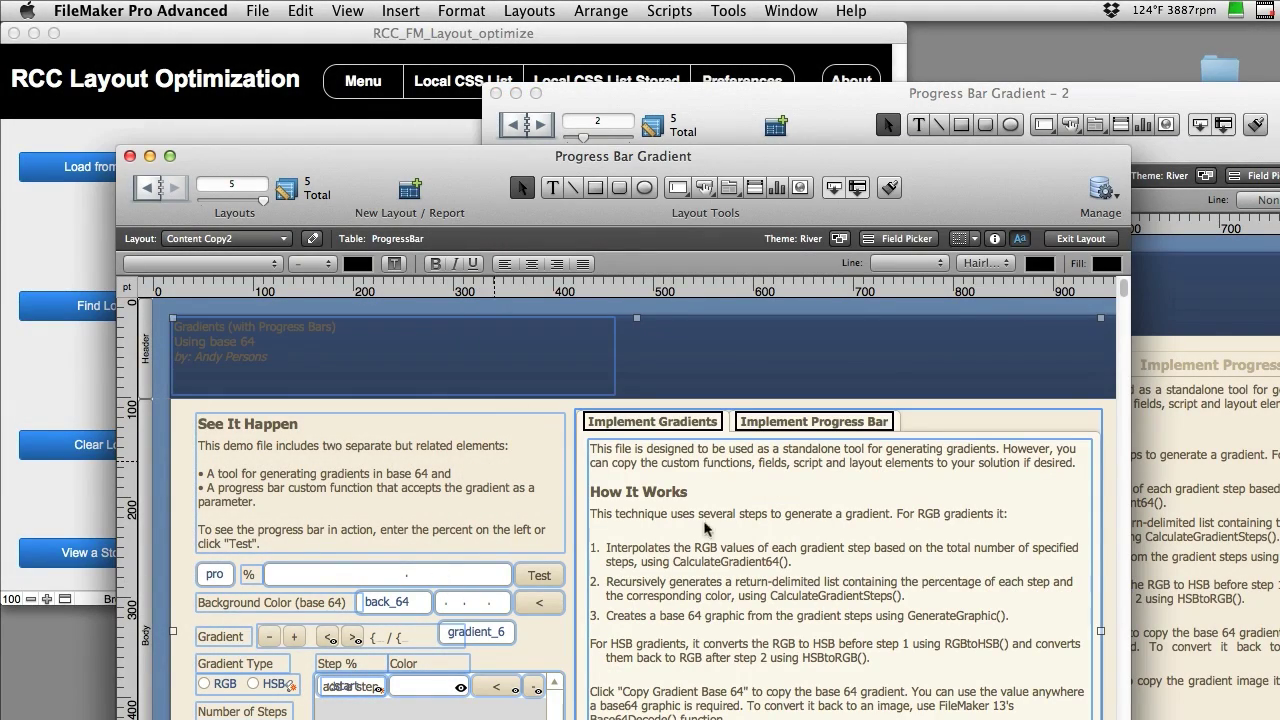
Compare the original Content layout with the cleaned copy and bring the RCC_FM_Layout_optimize window to the front.
{"action": "left_click", "coordinate": [1203, 562]}
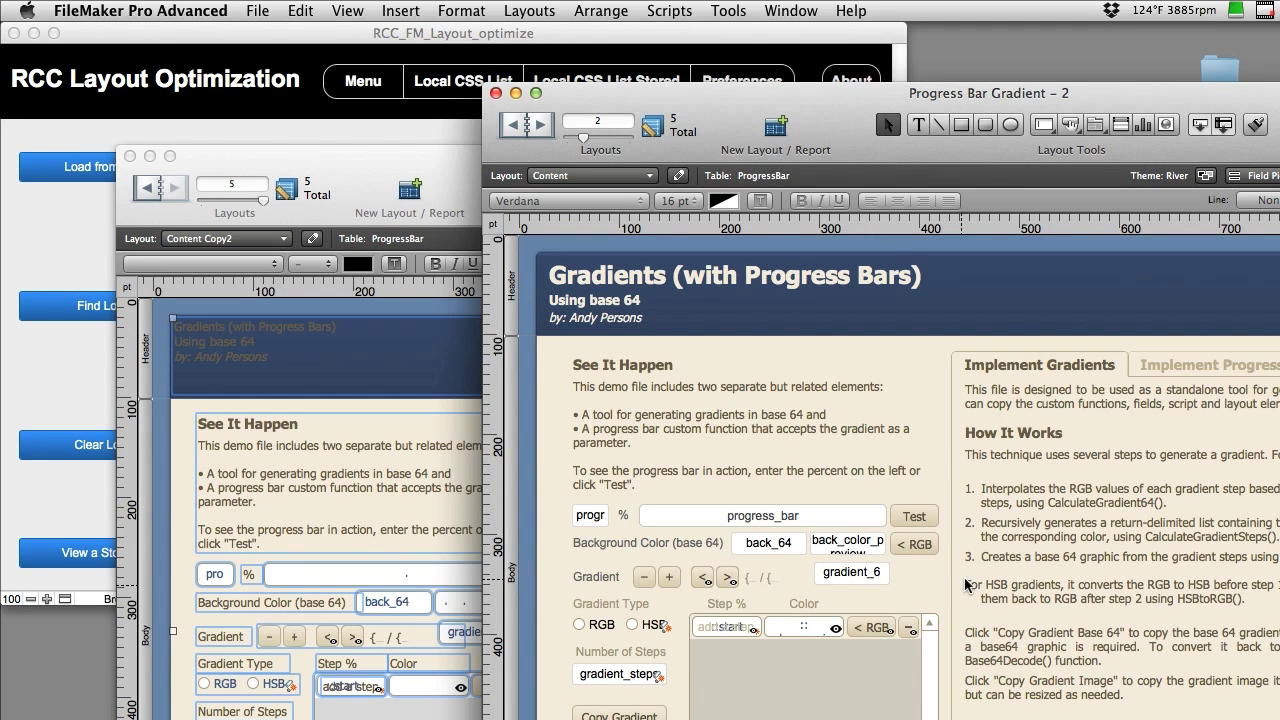
{"action": "left_click", "coordinate": [421, 563]}
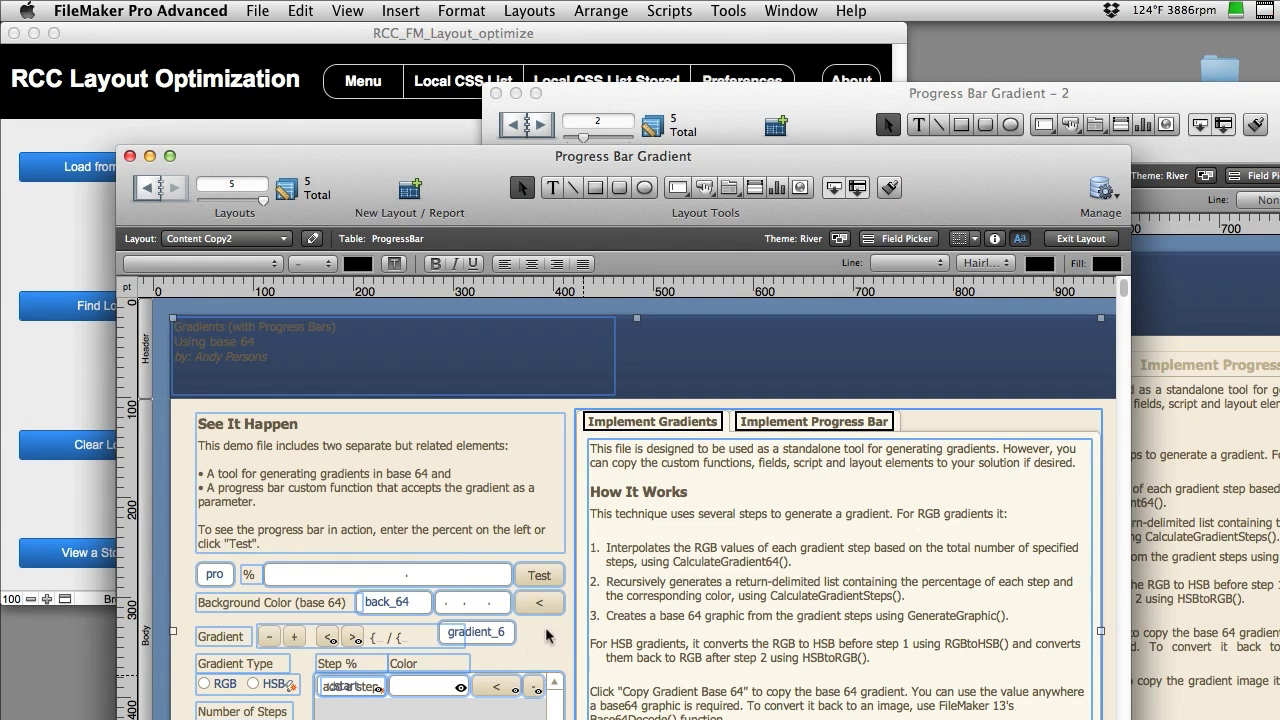
{"action": "left_click", "coordinate": [1183, 584]}
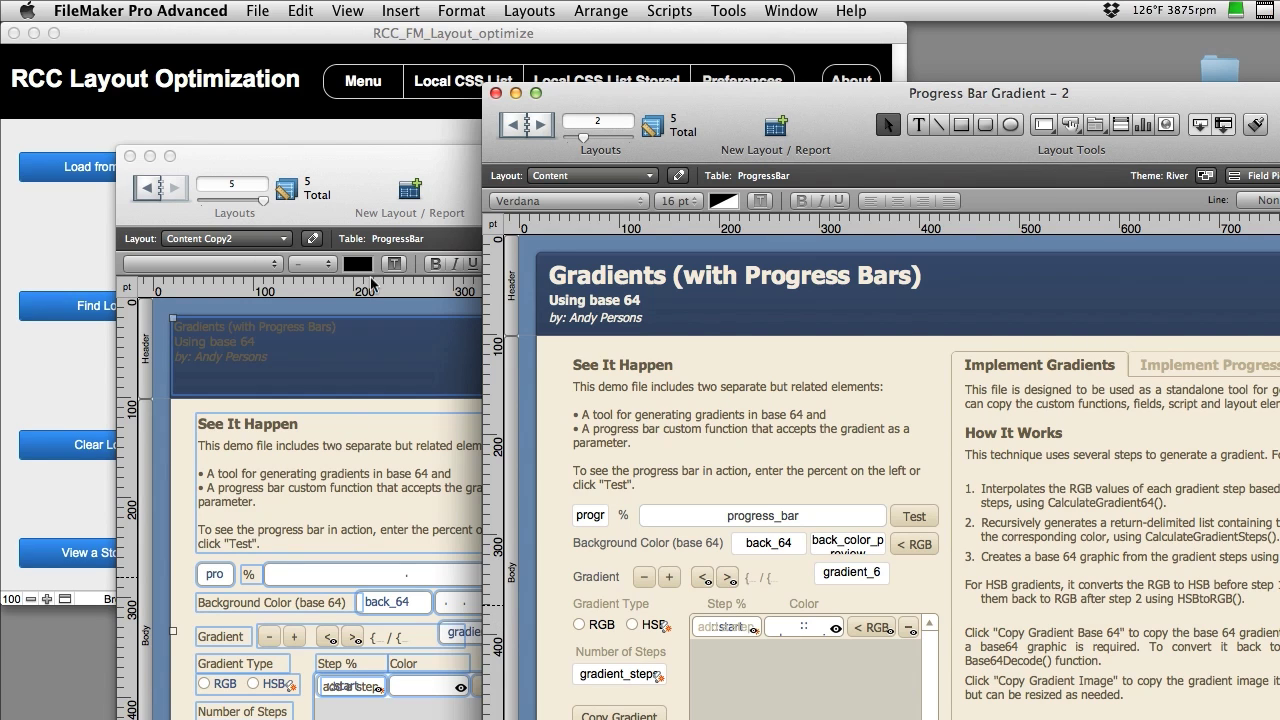
{"action": "left_click", "coordinate": [346, 130]}
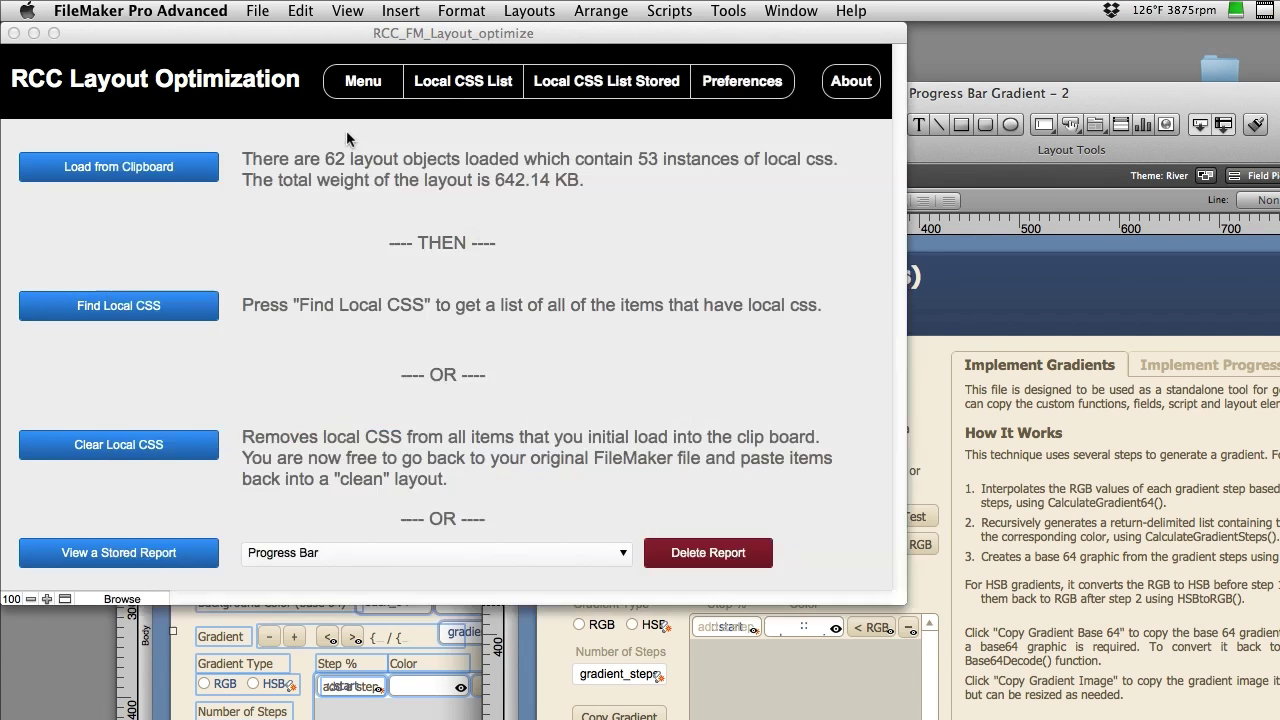